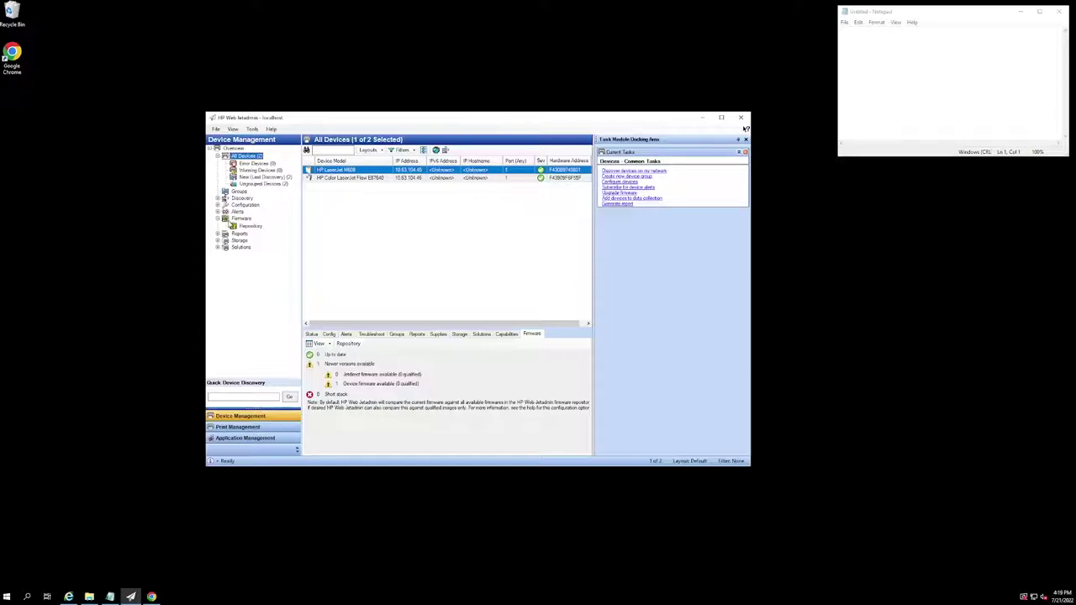
Open the firmware repository's image download list and enlarge its window to review the available models and URLs
left_click(247, 227)
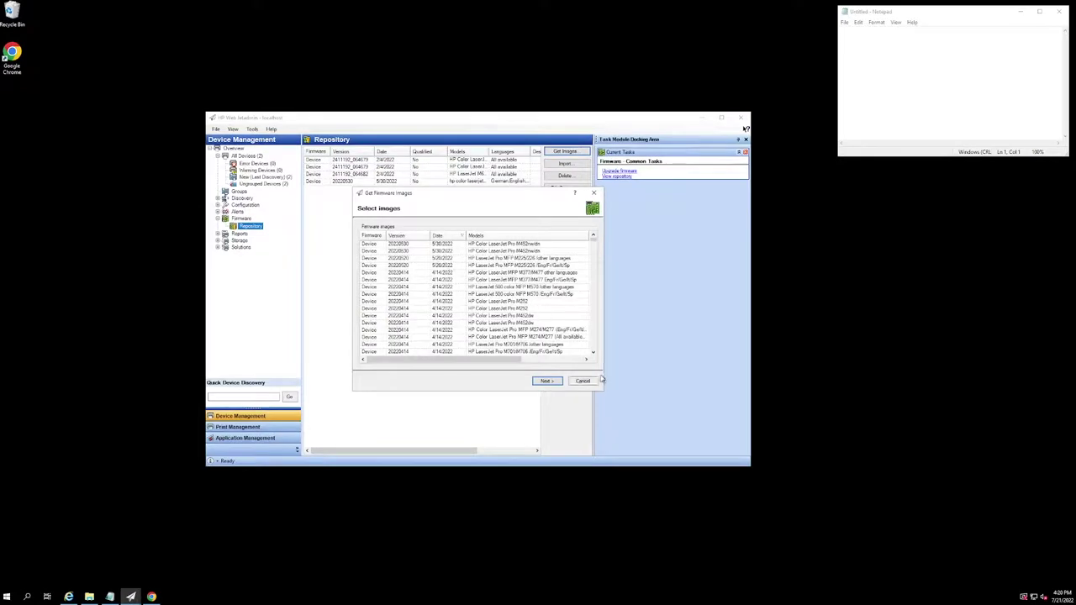
left_click_drag(602, 371, 785, 387)
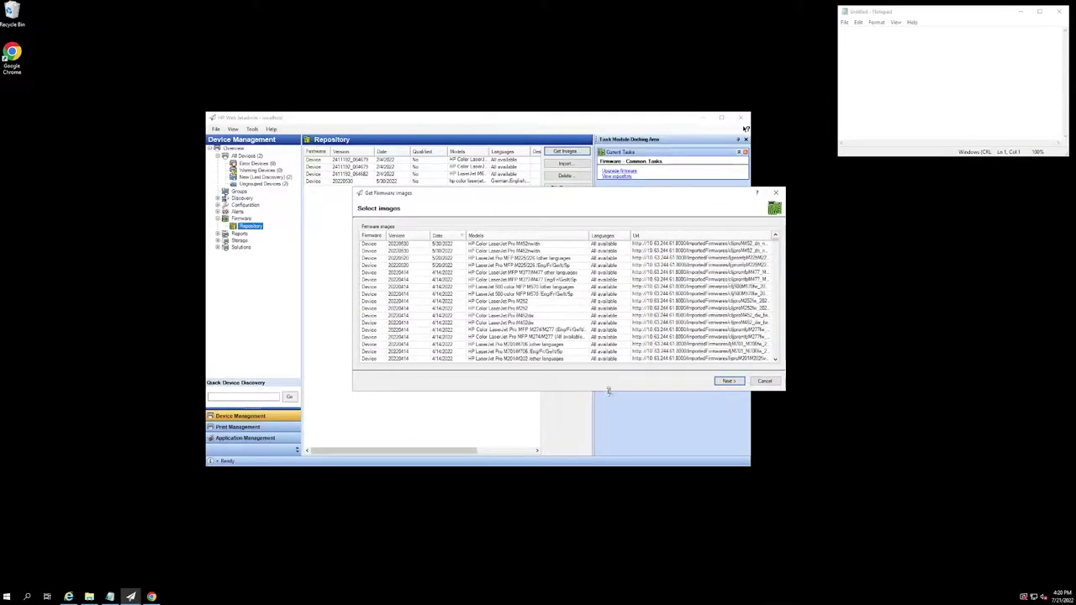
left_click_drag(609, 390, 610, 524)
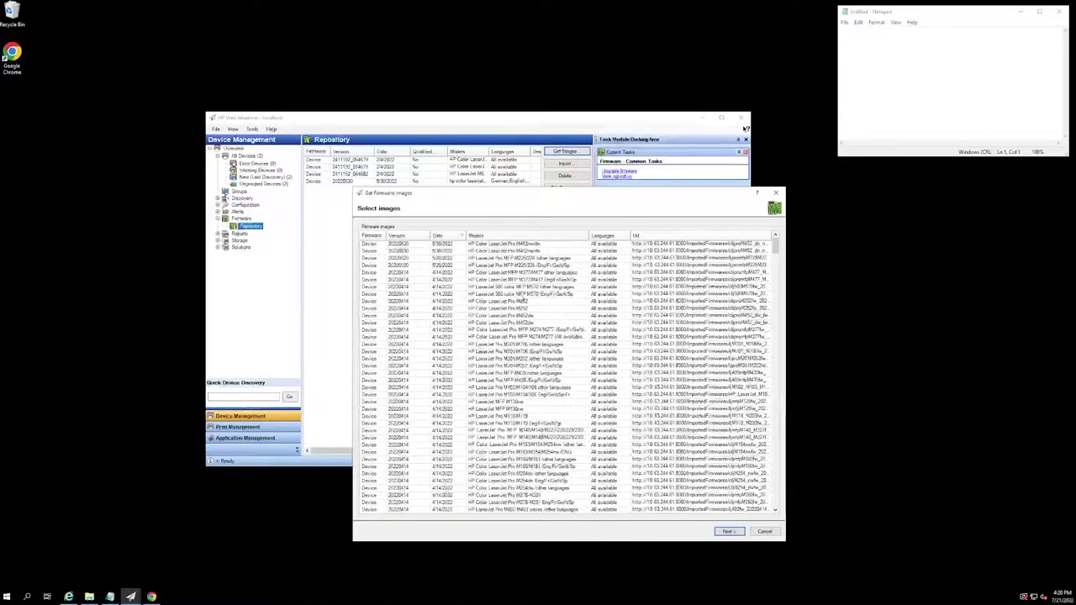
scroll(476, 278, "down", 6)
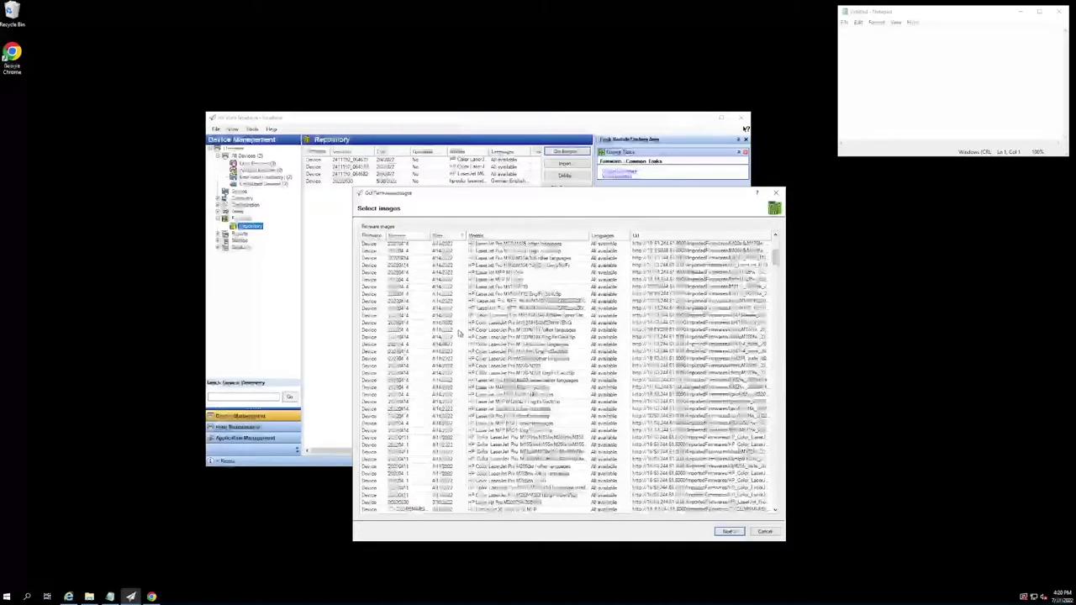
scroll(563, 374, "up", 5)
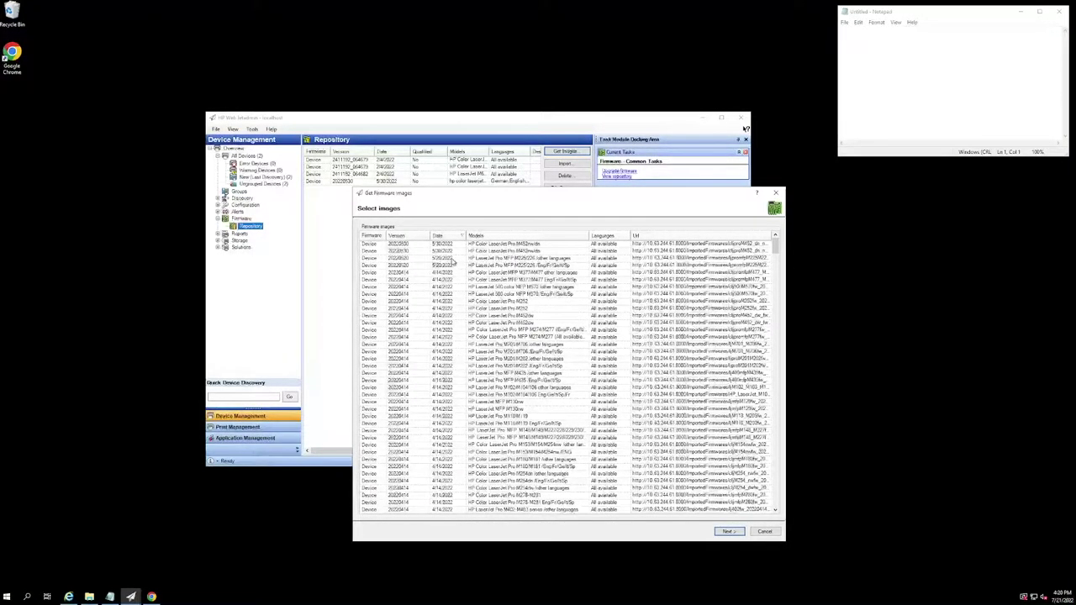
Download the 5/20/2022 firmware image for HP LaserJet Pro MFP M225/226 (other languages) to the default Documents folder
left_click(452, 259)
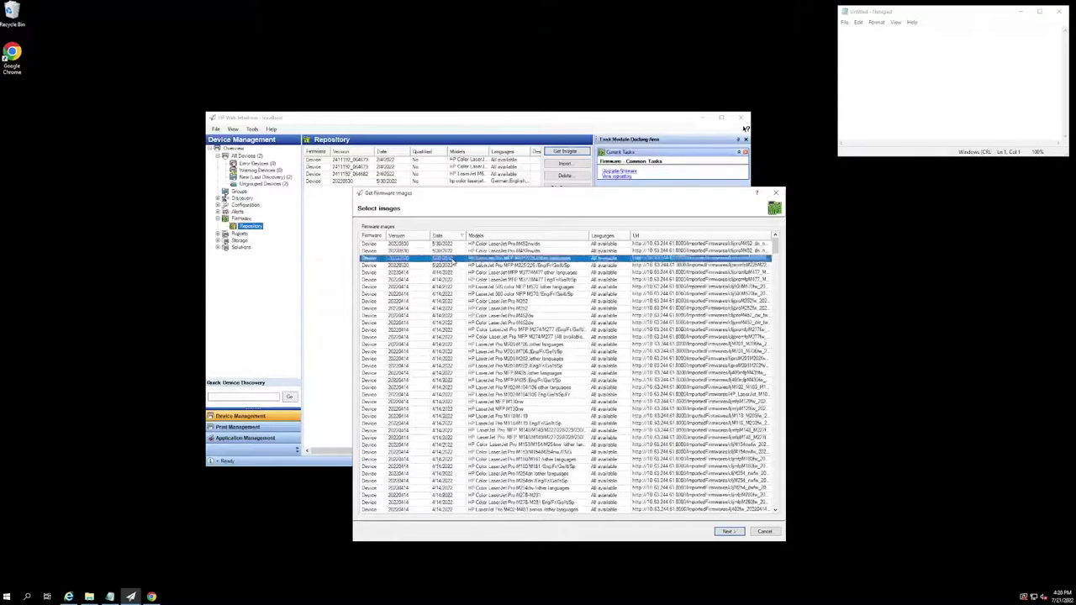
left_click(728, 532)
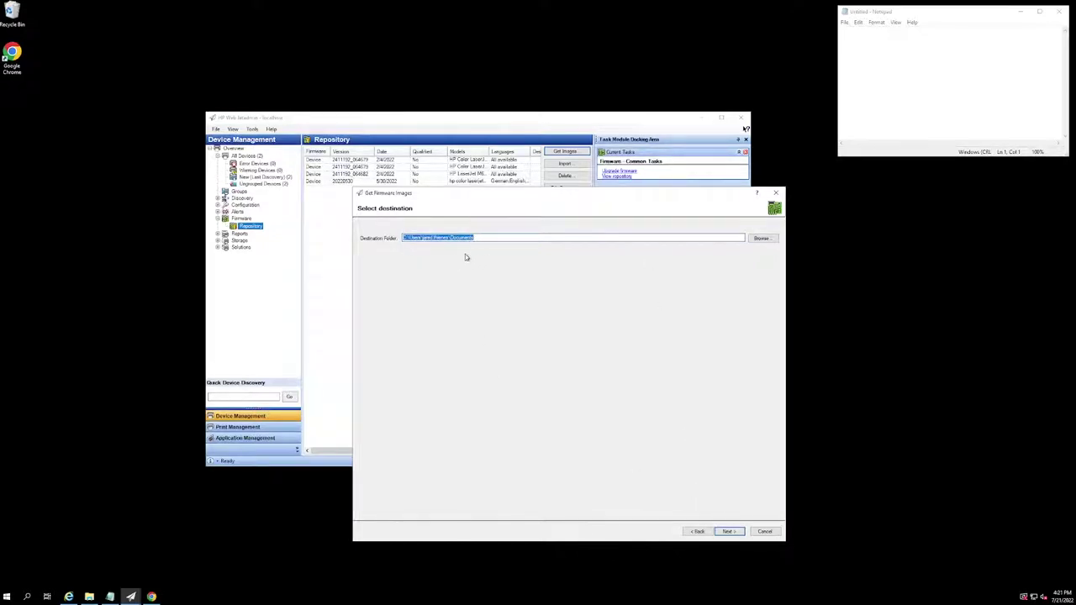
left_click(728, 531)
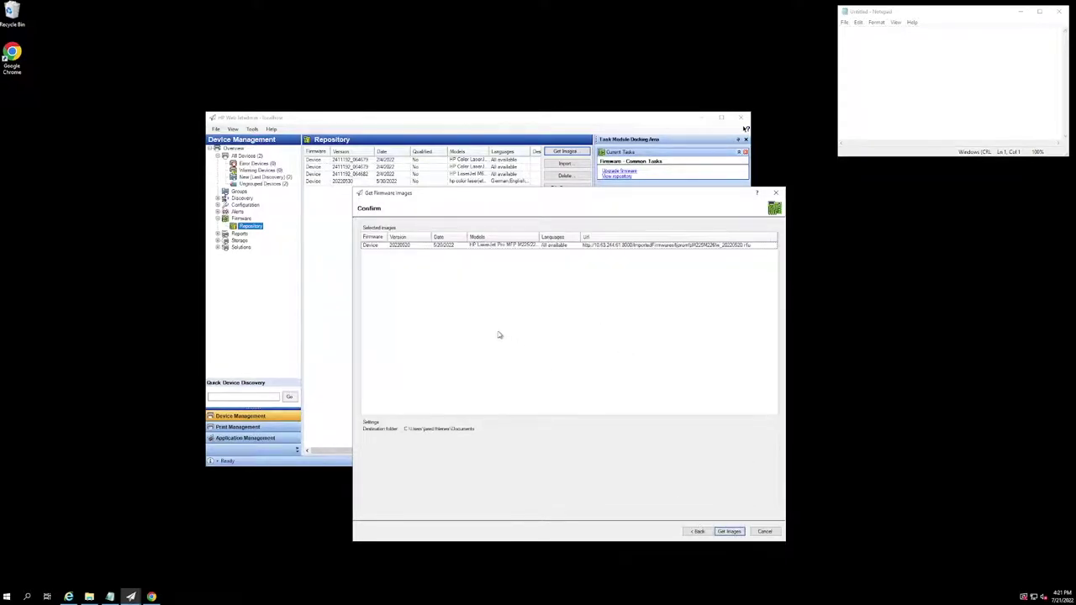
left_click(728, 532)
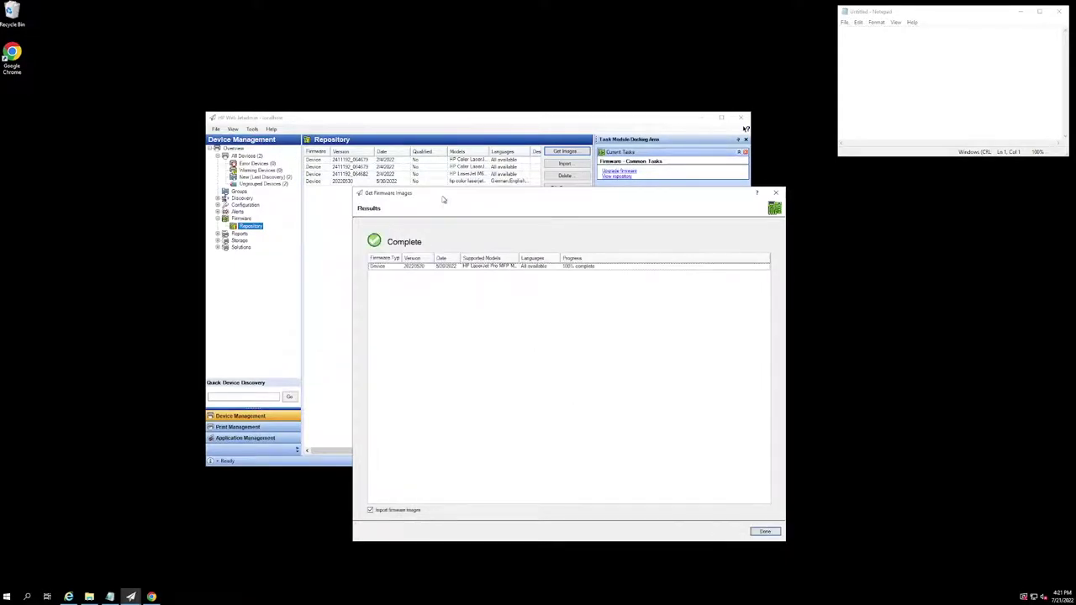
Check the Documents folder in File Explorer for the downloaded M225/M226 firmware file, then return to the download results
left_click_drag(426, 192, 390, 158)
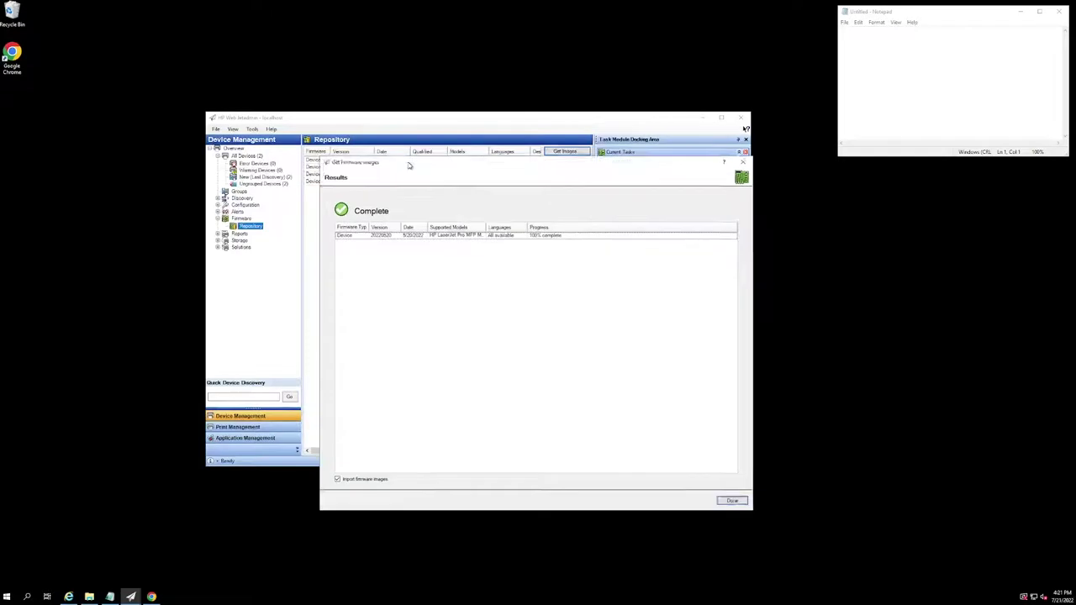
left_click(90, 596)
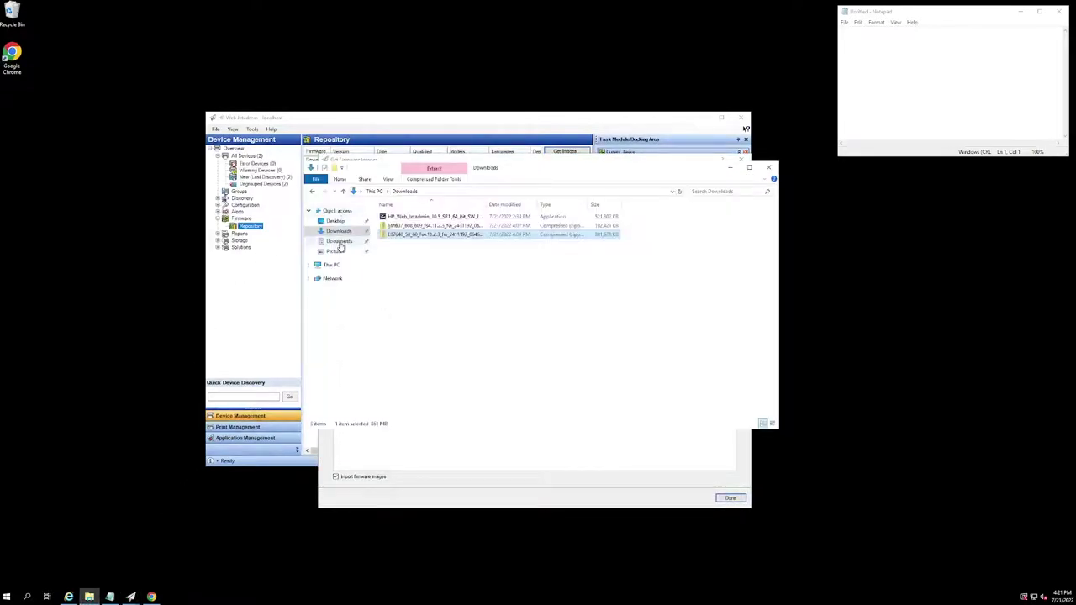
left_click(339, 241)
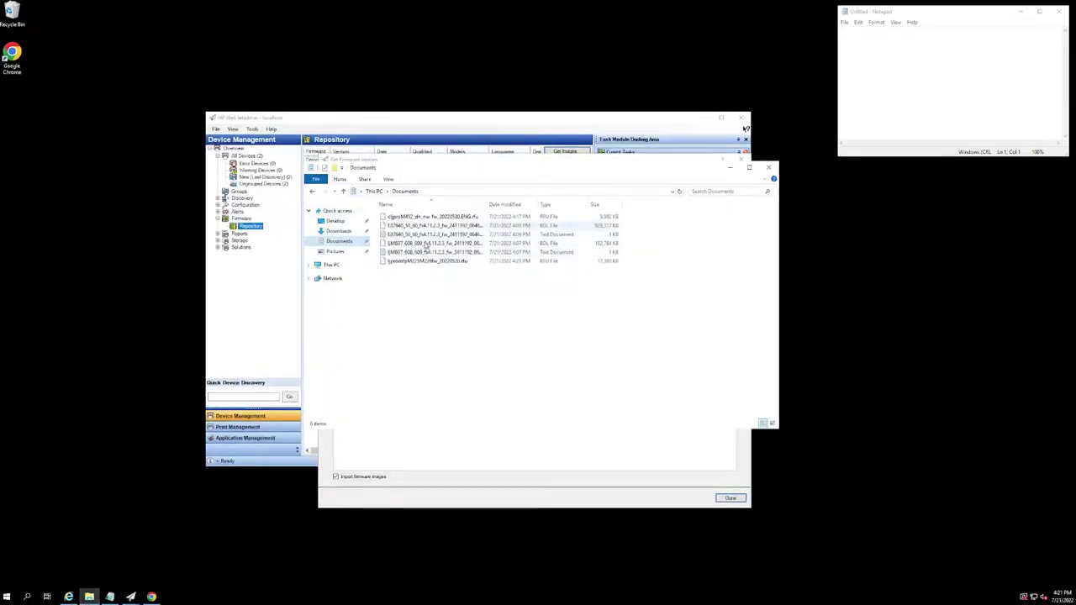
left_click(427, 262)
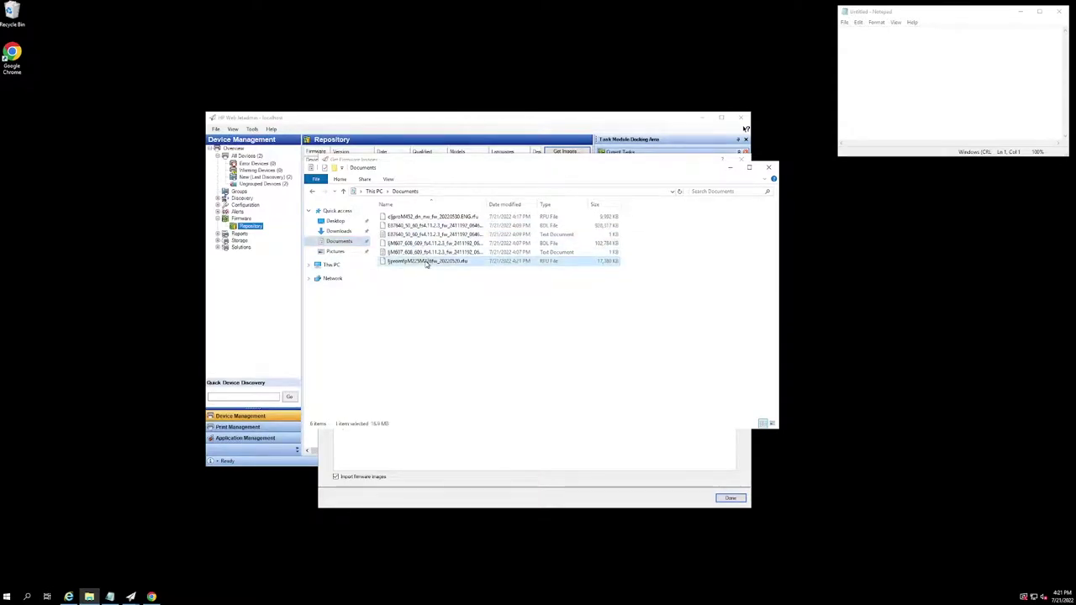
left_click(732, 169)
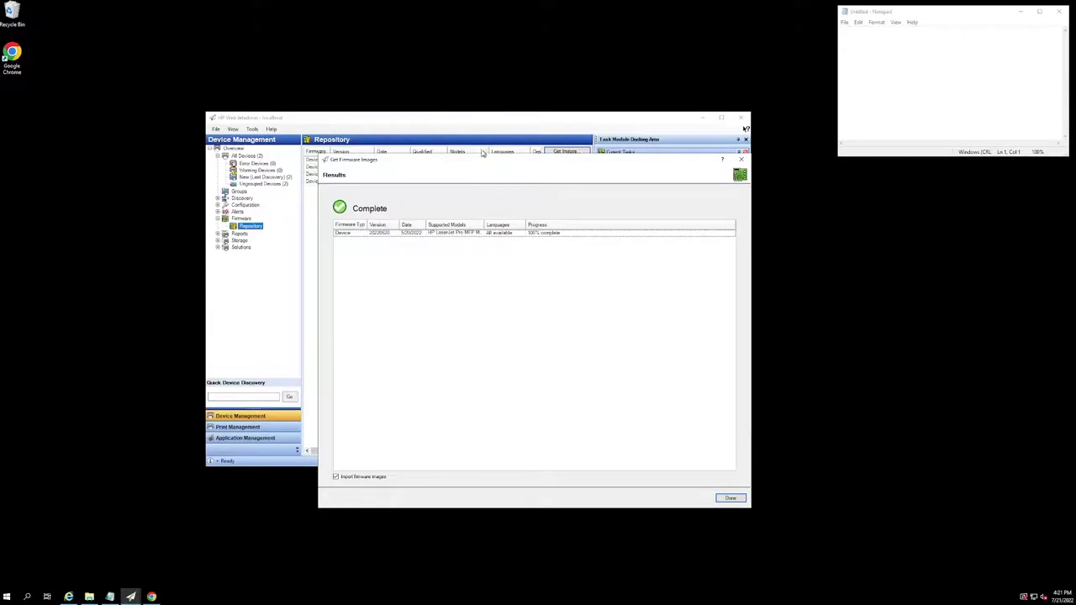
left_click_drag(482, 153, 485, 123)
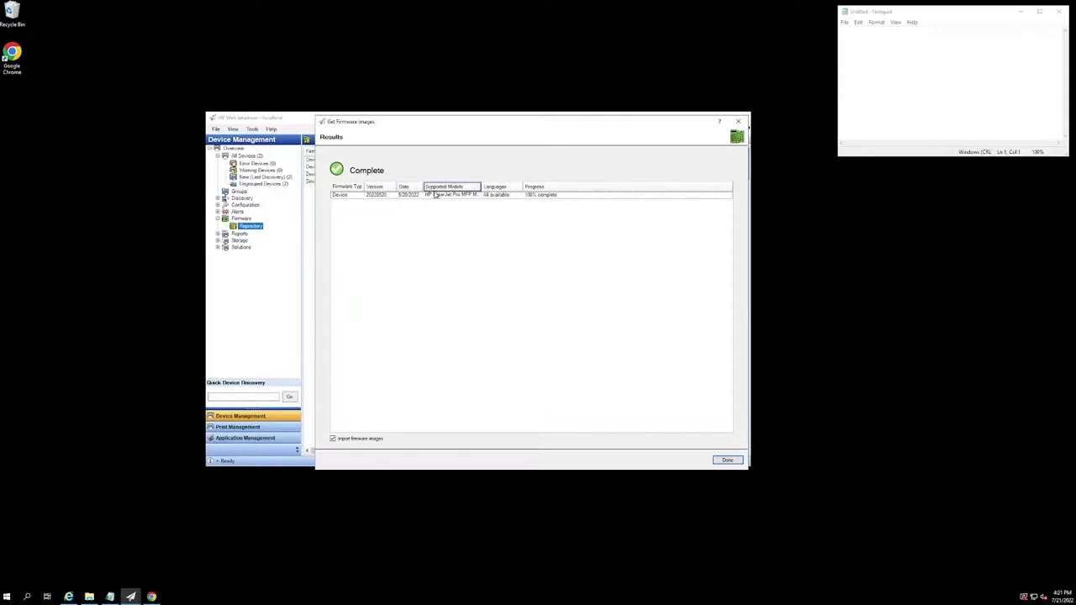
Switch to Chrome and examine the firmware bundles offered for the HP Color LaserJet Managed MFP E87640-E87660 series
left_click(152, 595)
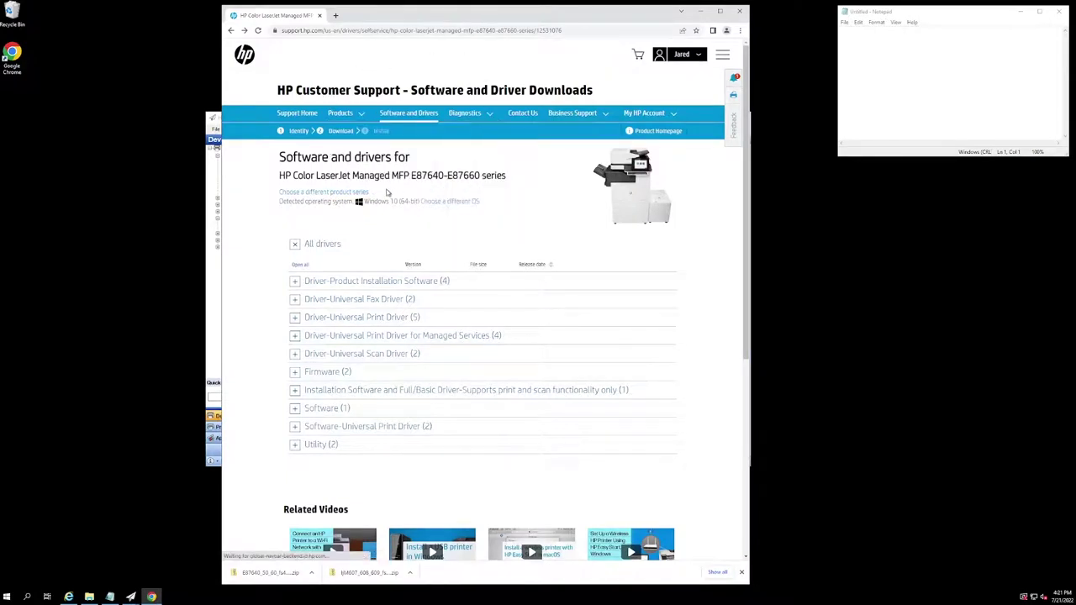
left_click_drag(410, 175, 507, 174)
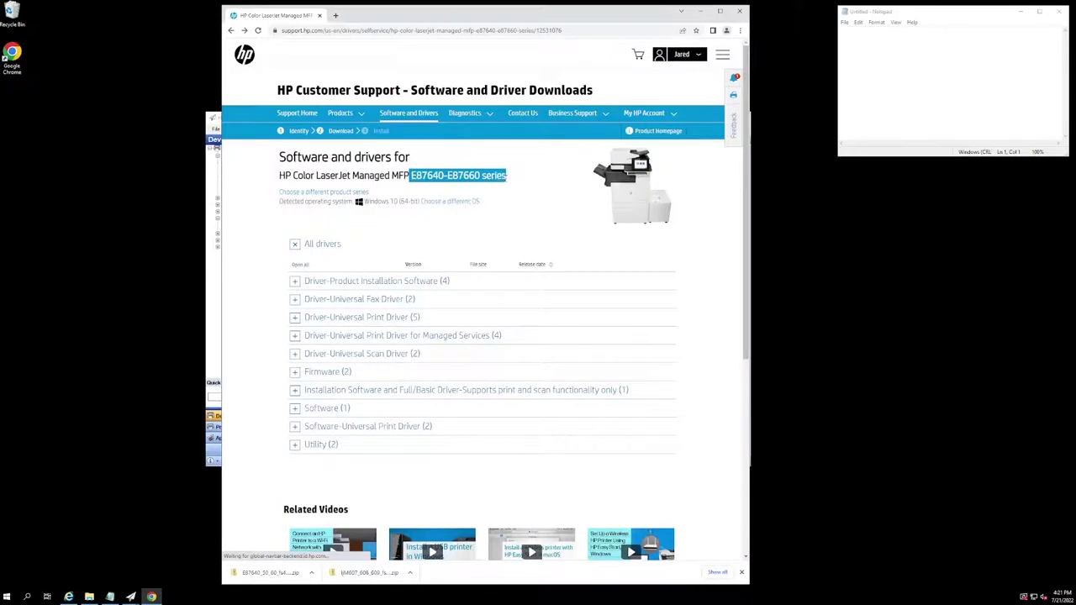
left_click(534, 208)
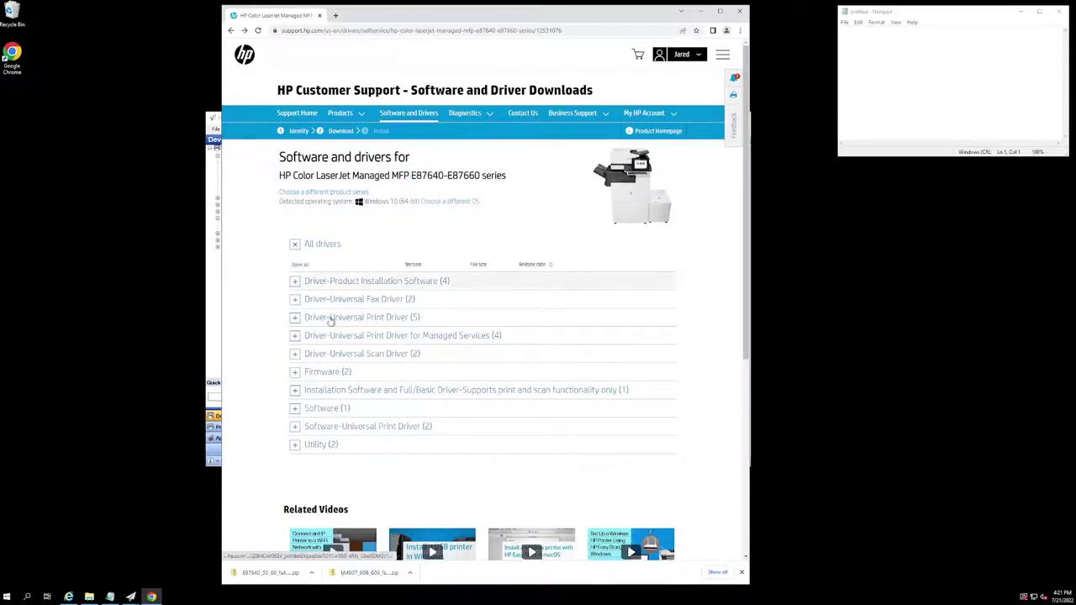
left_click(295, 374)
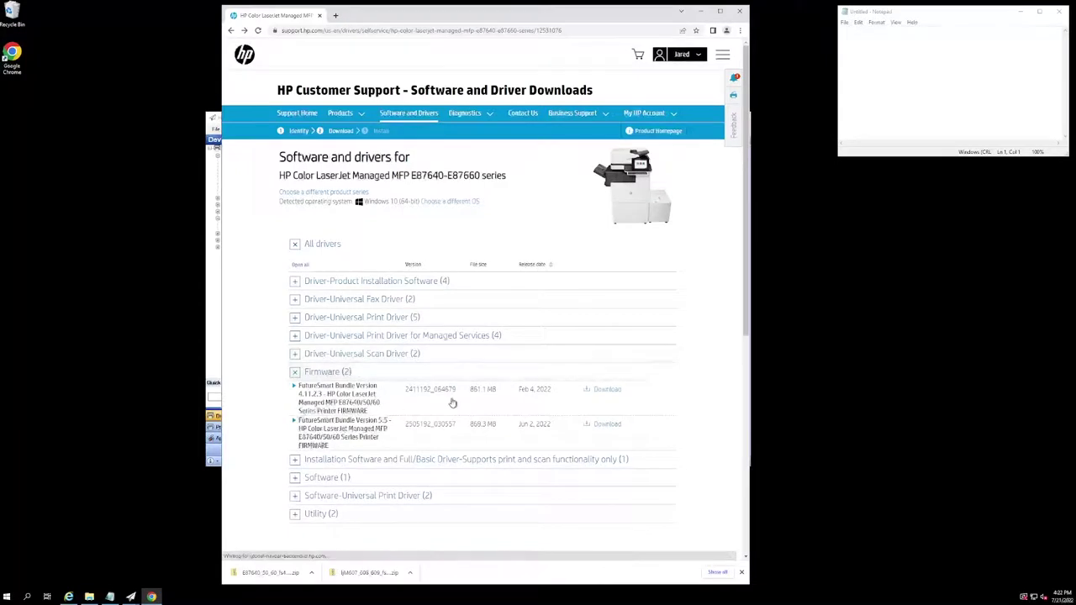
left_click(595, 390)
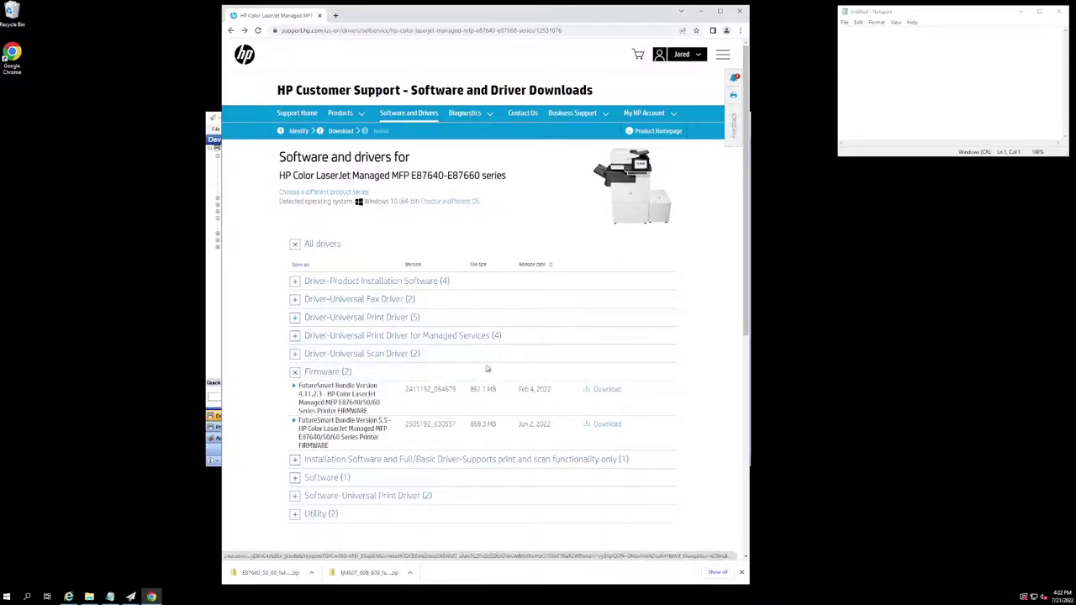
left_click(705, 11)
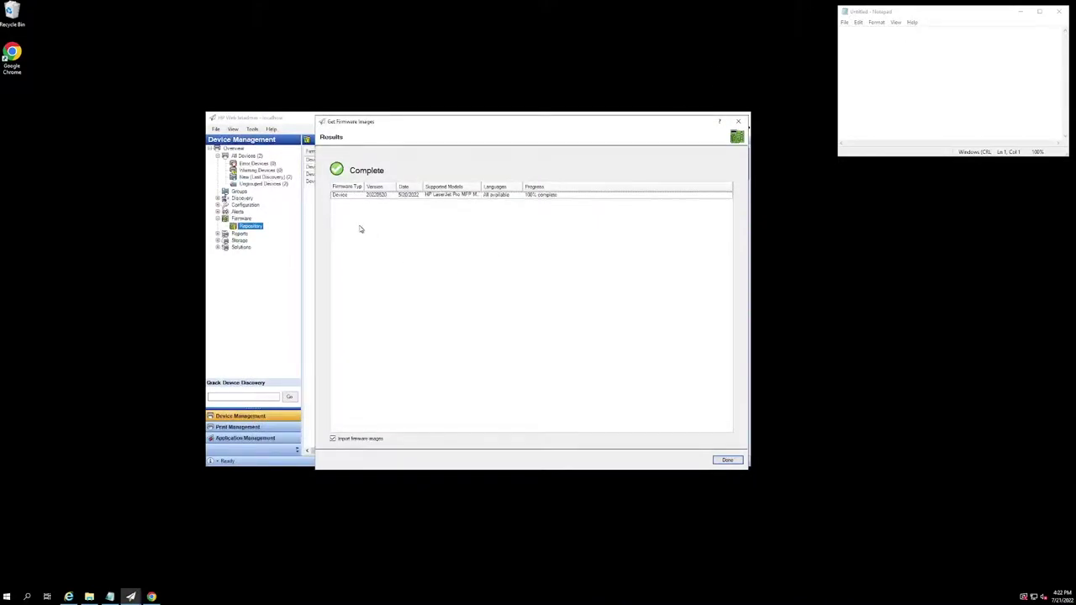
Finish the download with firmware import enabled, and check which images in the source folder are already in the repository
left_click(723, 461)
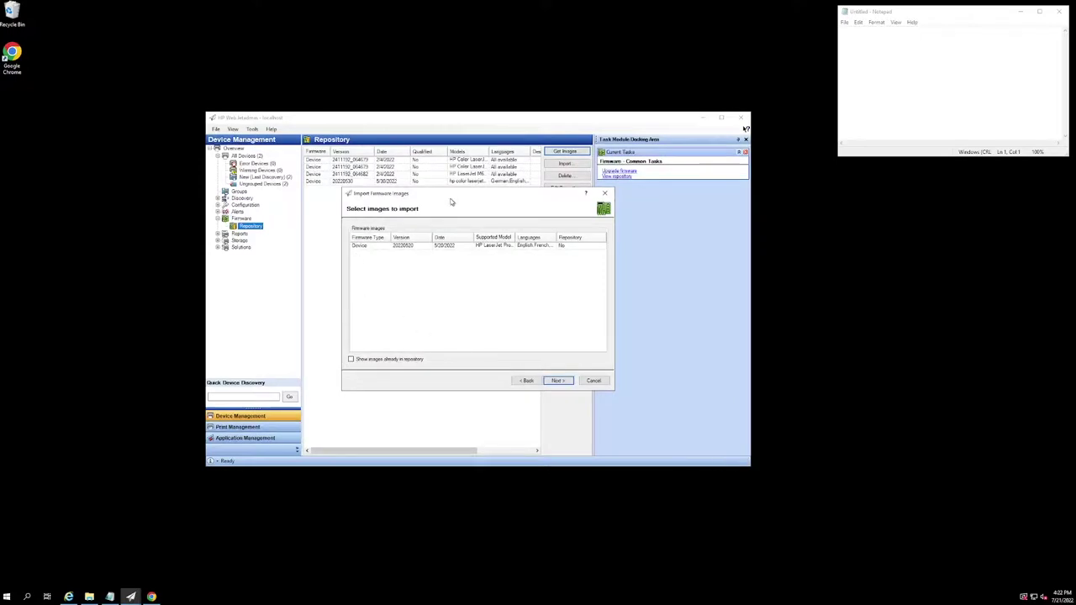
left_click_drag(451, 201, 430, 221)
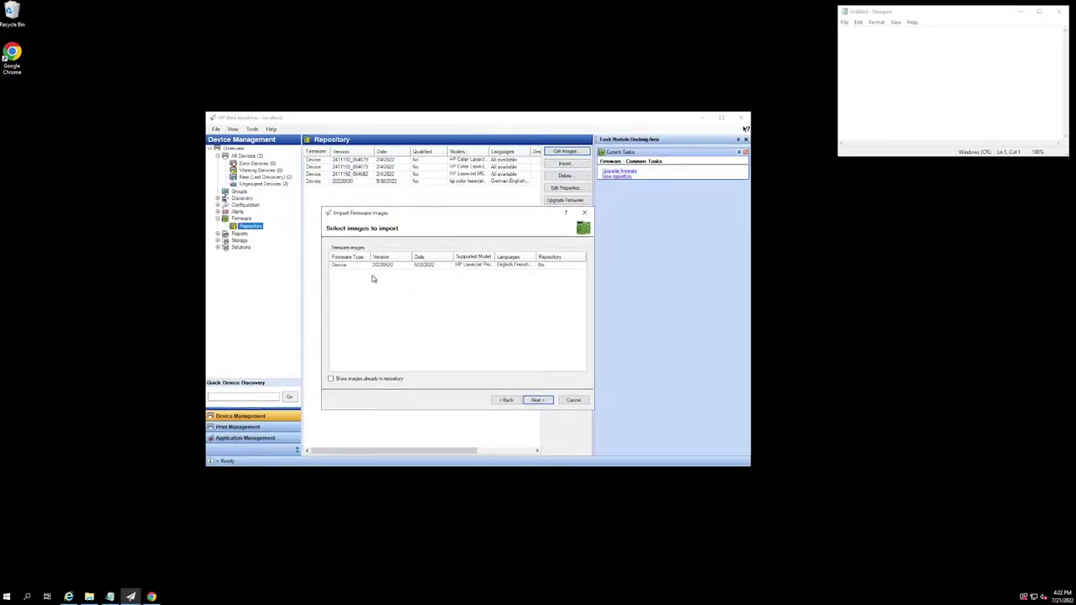
left_click(332, 380)
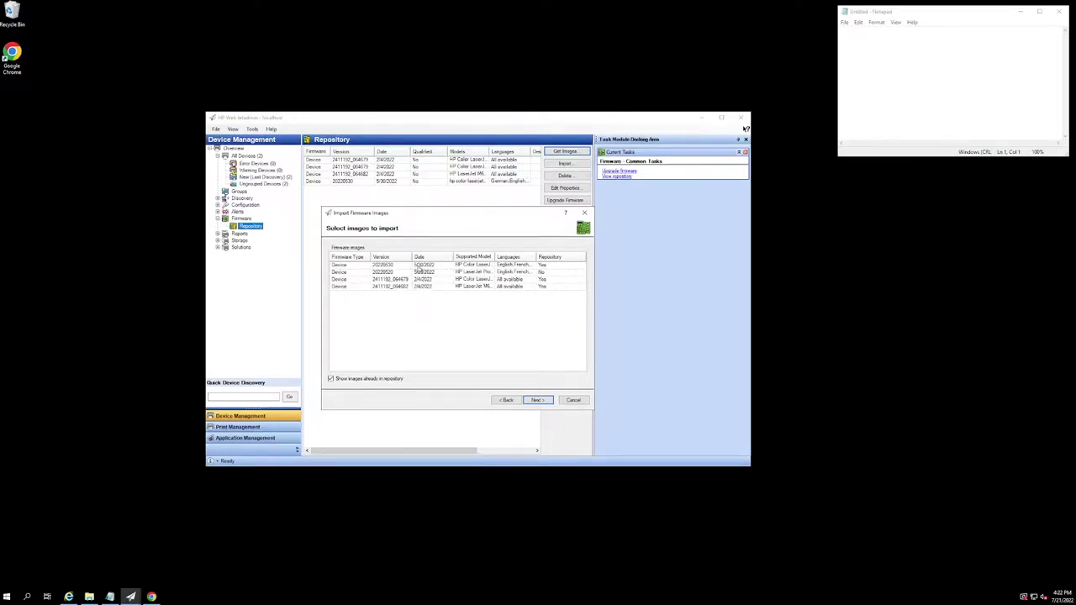
left_click(331, 379)
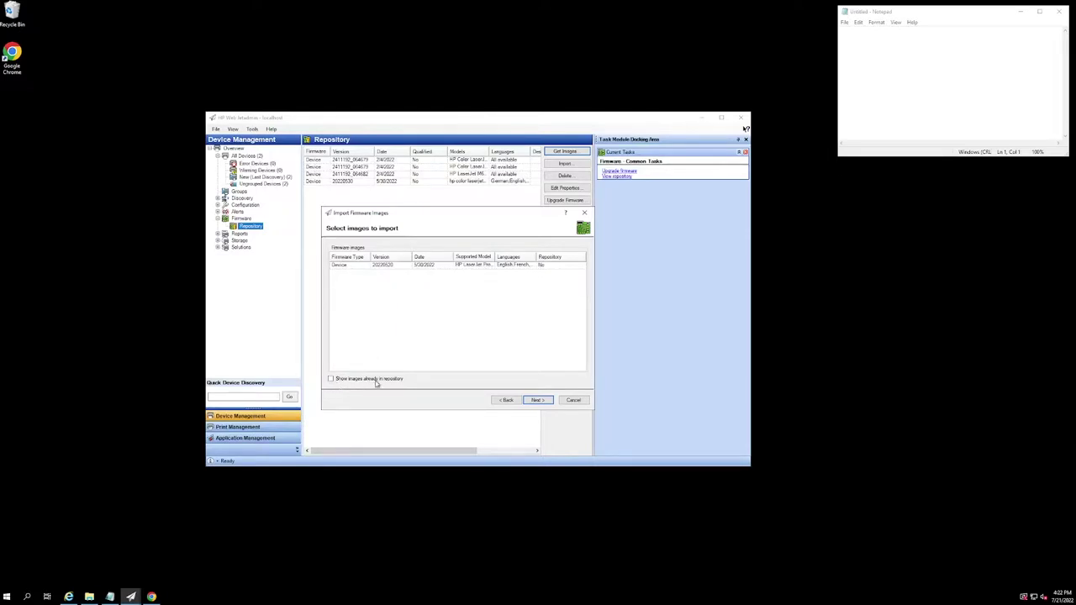
Import the 20220520 HP LaserJet Pro MFP image into the firmware repository and select its new entry
left_click(379, 271)
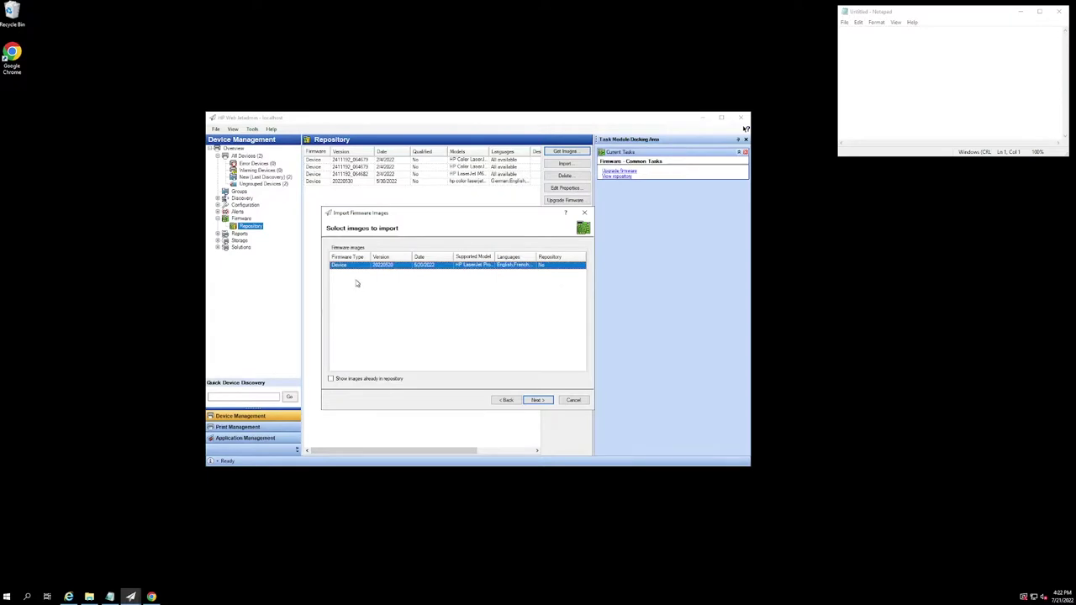
left_click(535, 401)
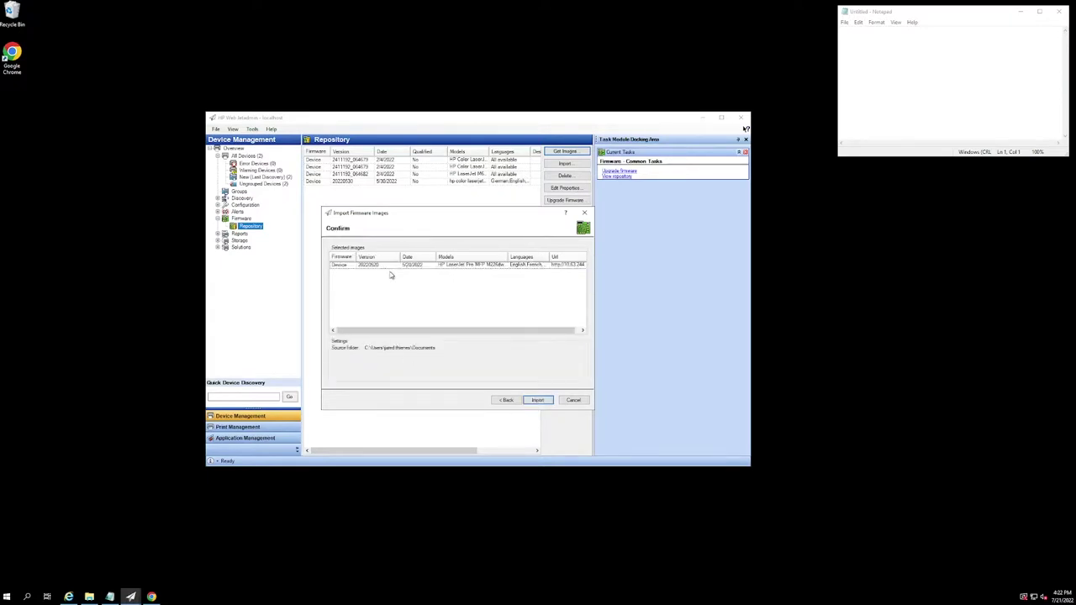
left_click(542, 400)
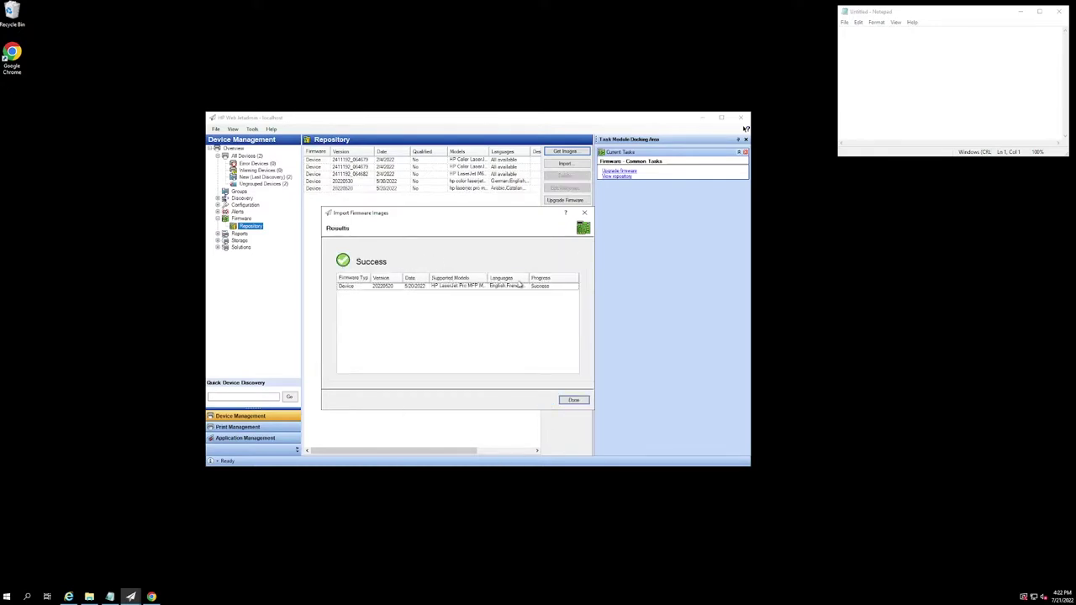
left_click(570, 400)
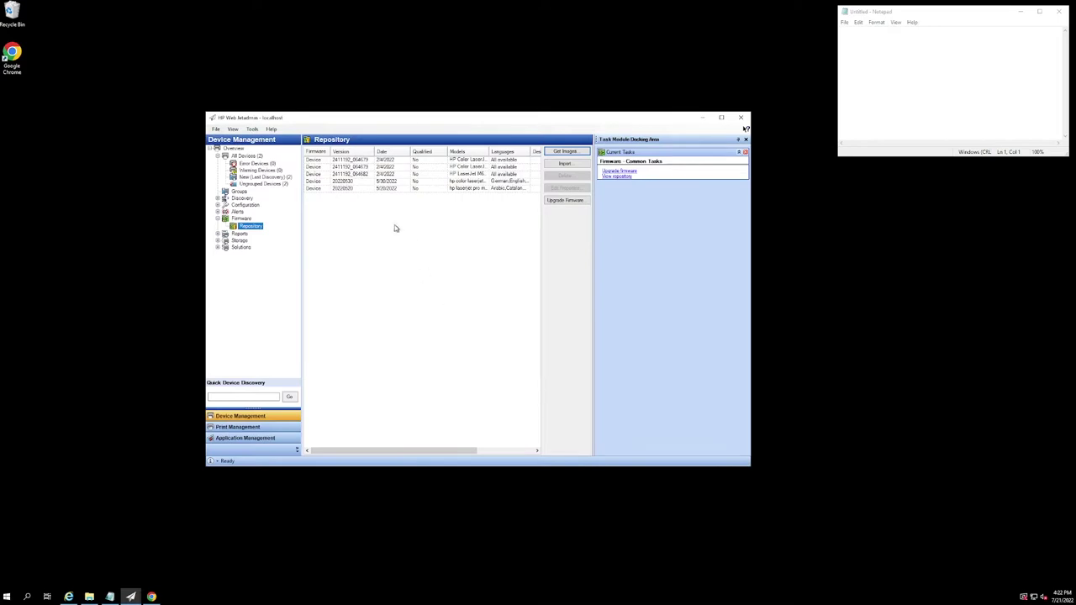
left_click(361, 189)
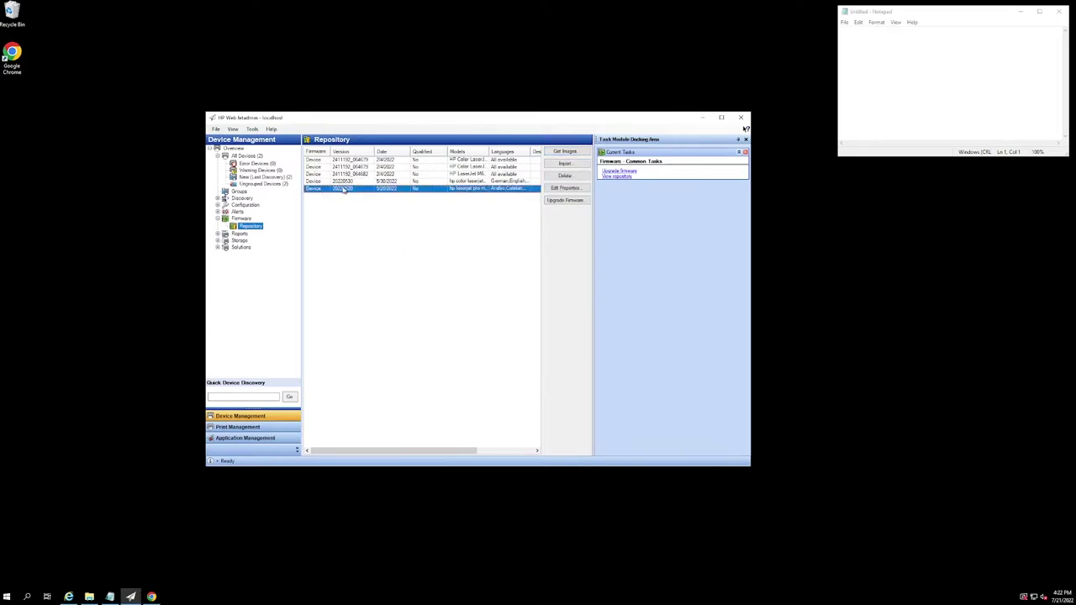